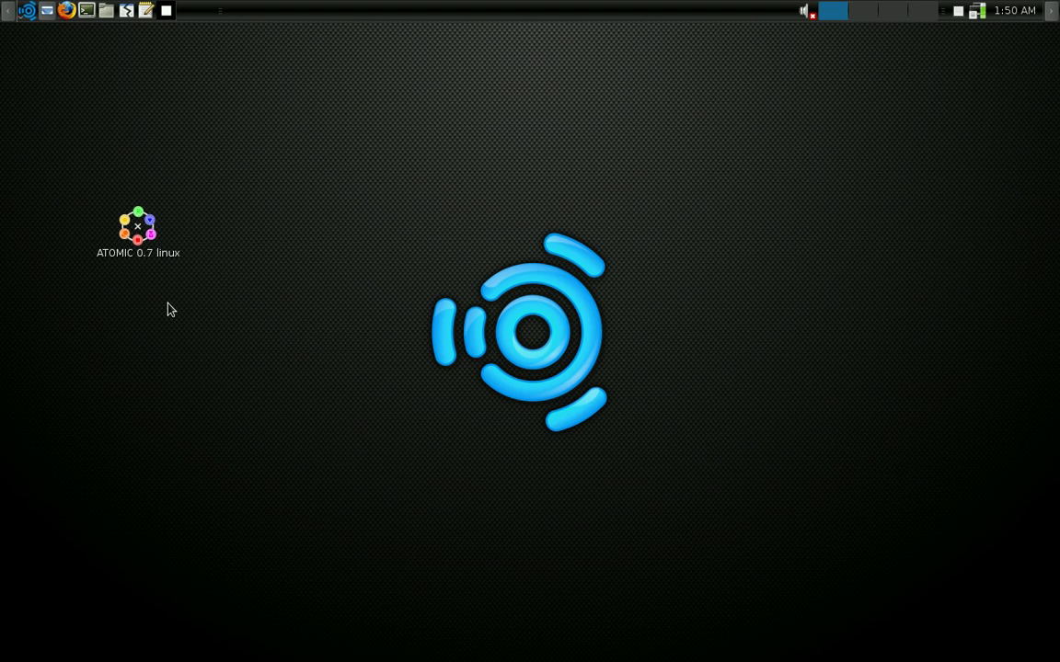
Step: Launch ATOMIC 0.7 from its Linux desktop icon and confirm running it
left_click(143, 240)
double_click(142, 239)
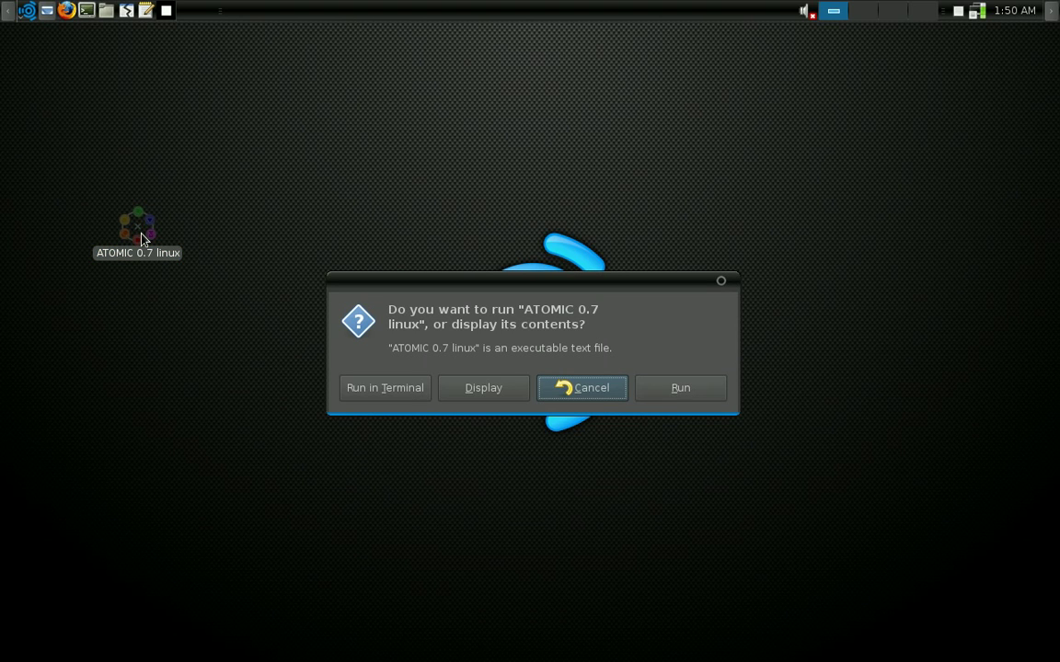
left_click(690, 394)
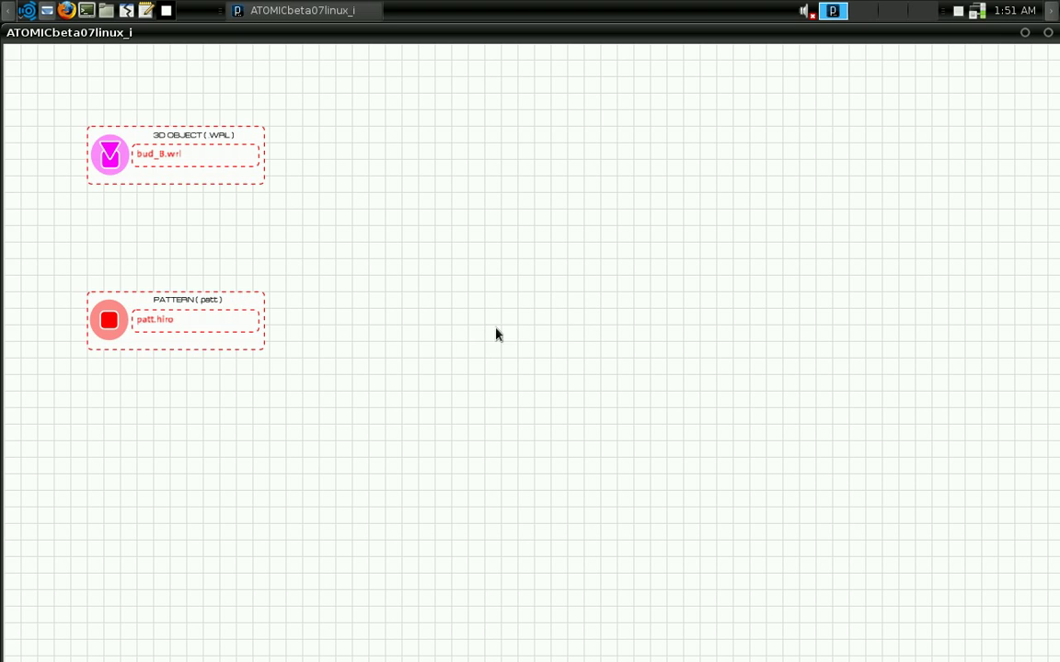
Step: Bring up the six-type component menu and move it to the centre of the canvas
left_click(540, 320)
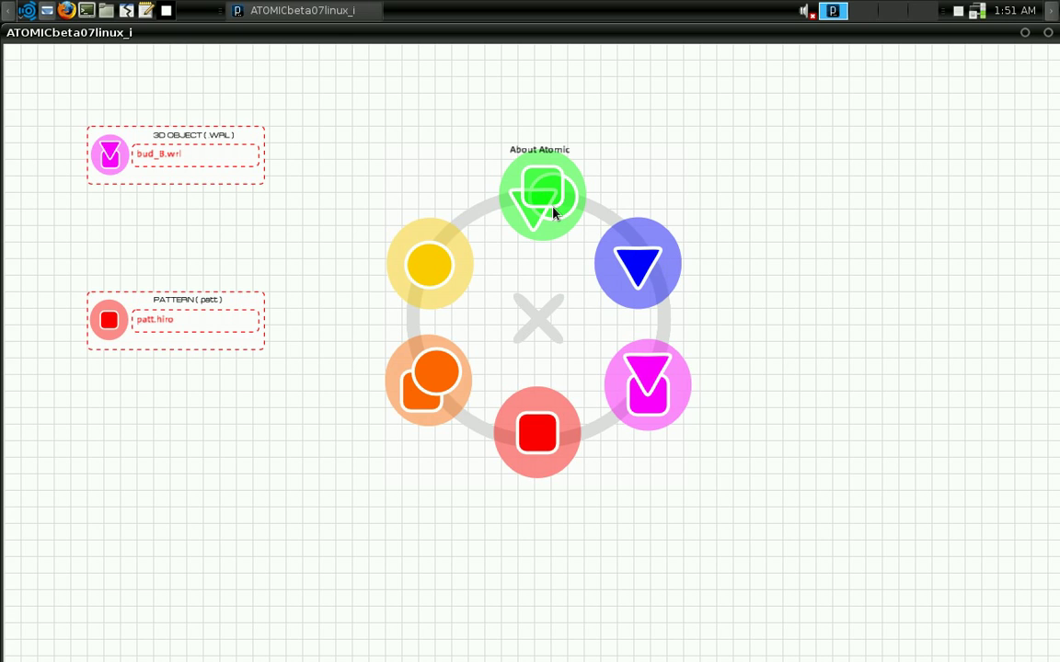
left_click(537, 318)
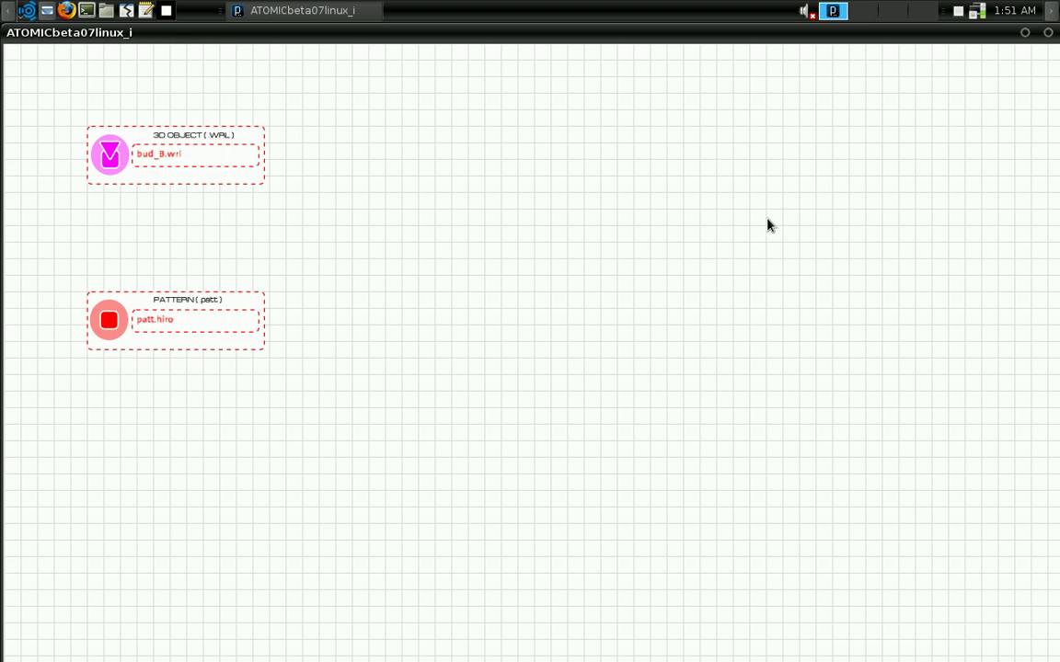
left_click(834, 180)
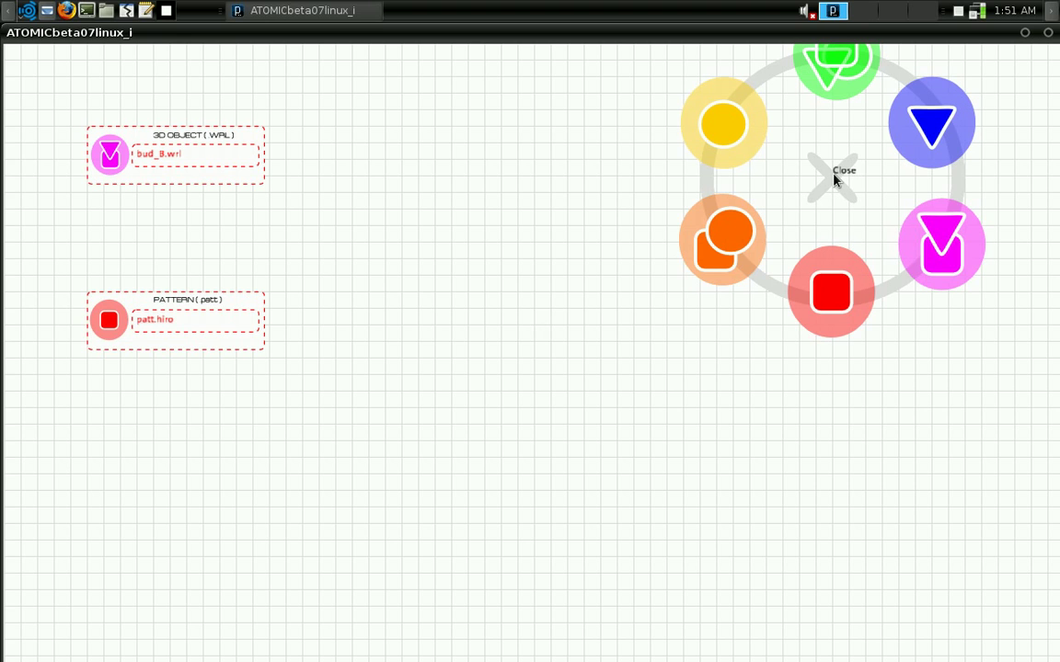
left_click(833, 180)
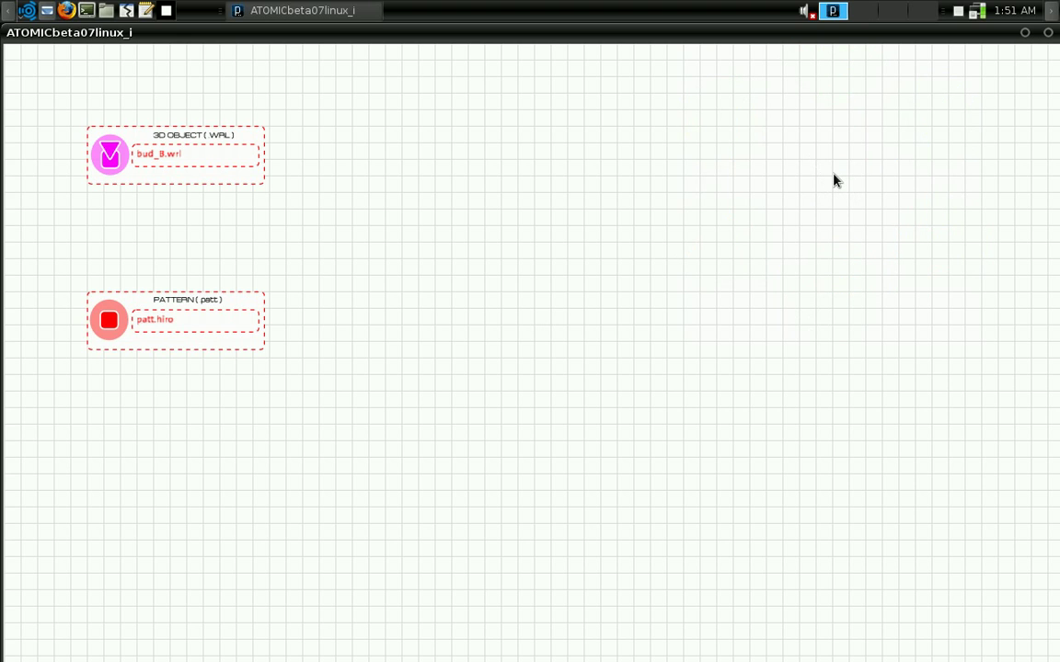
left_click(295, 460)
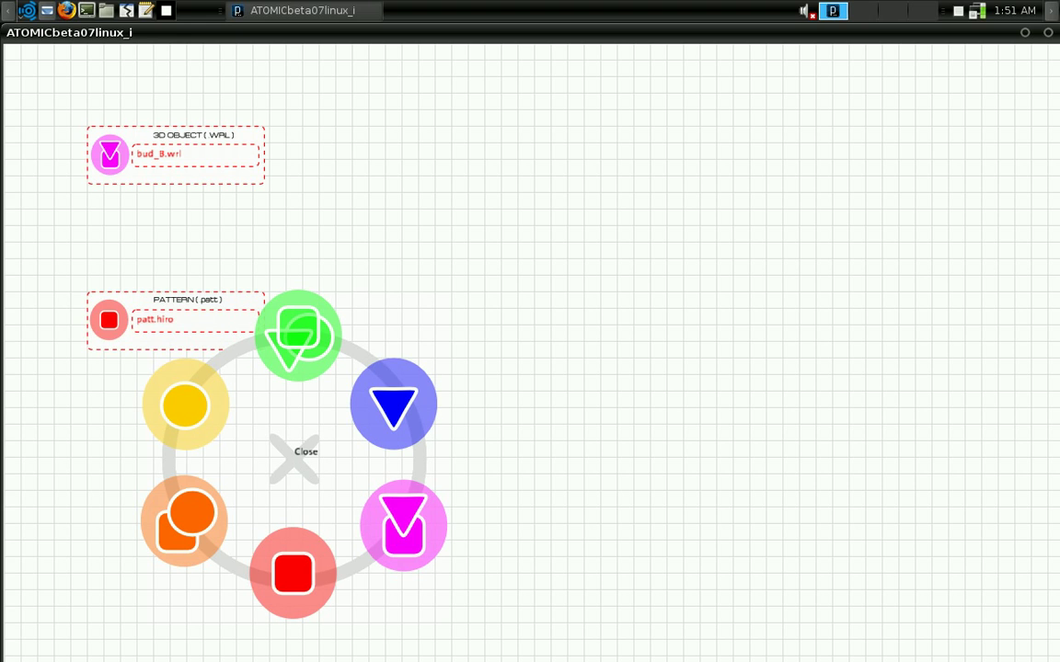
left_click_drag(239, 371, 156, 397)
left_click_drag(293, 455, 591, 359)
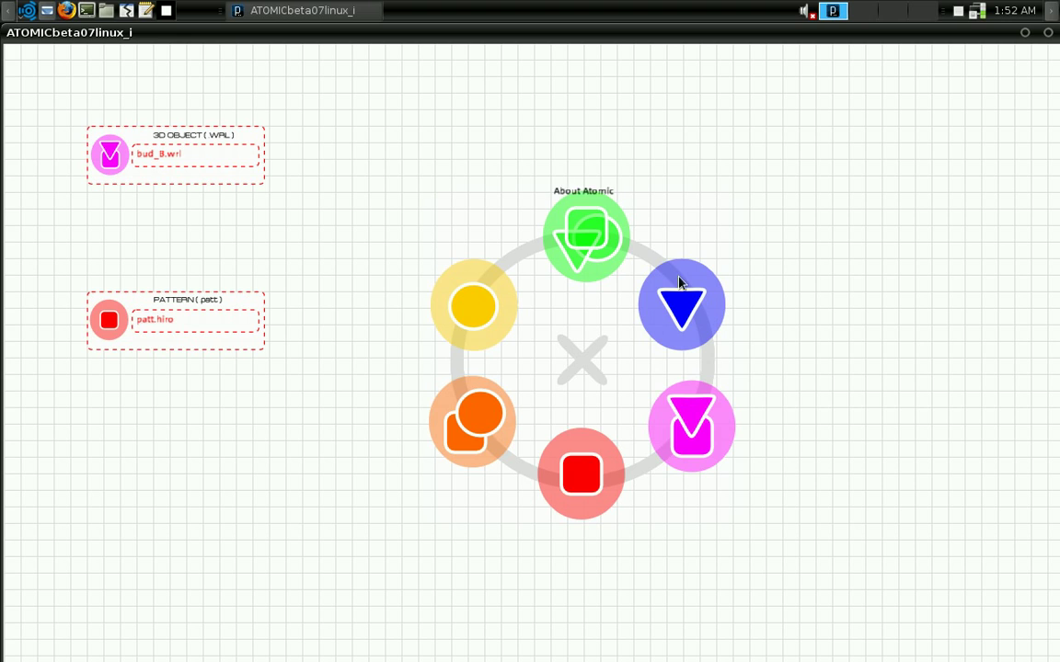
Step: Run the project in the webcam AR viewer and browse the project's patterns folder
left_click(689, 314)
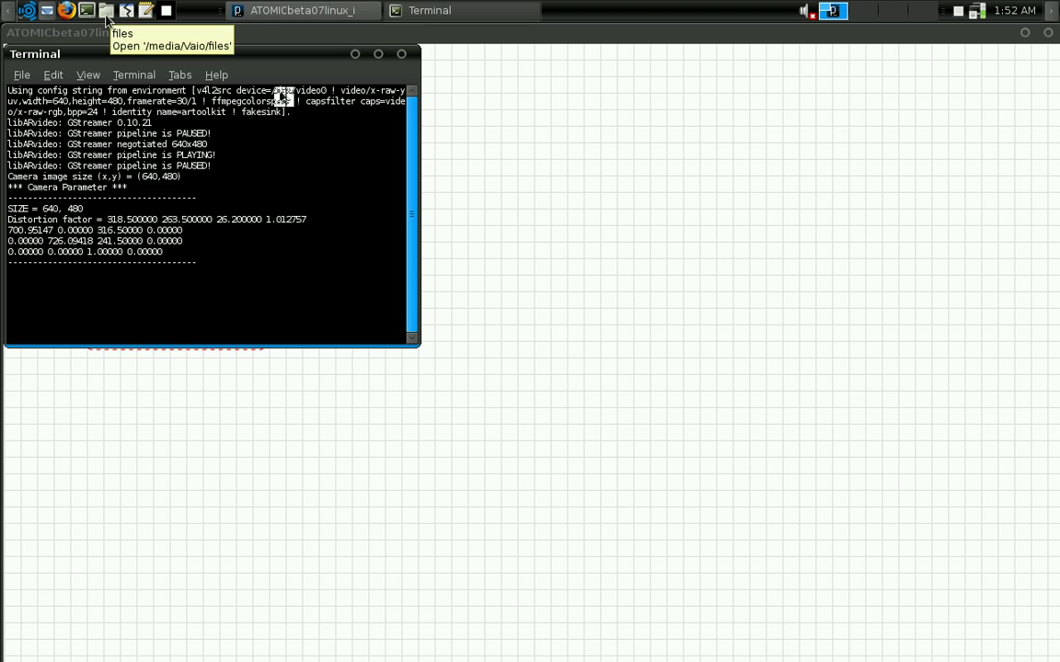
left_click(165, 12)
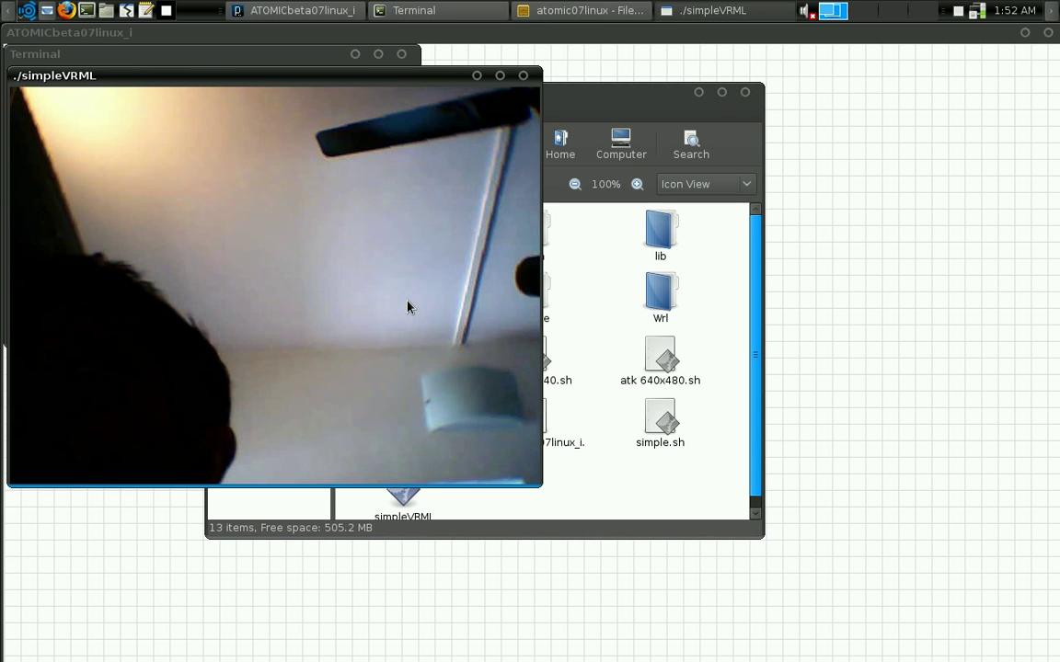
left_click_drag(613, 92, 943, 65)
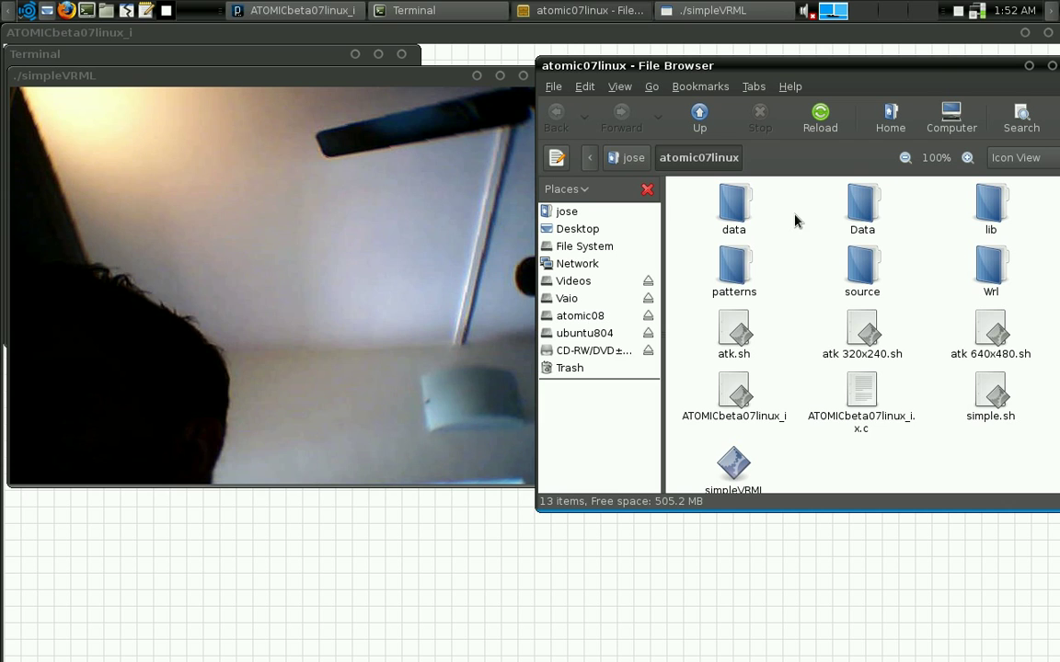
double_click(734, 274)
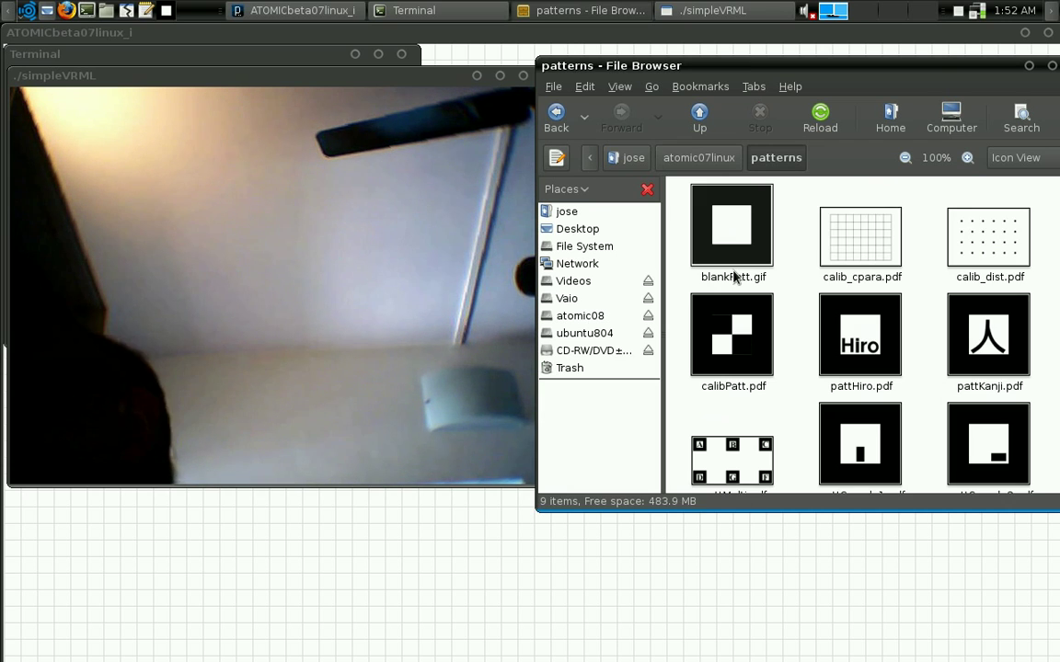
left_click(735, 276)
Step: Close the AR viewer window and minimize the patterns file browser
left_click(343, 95)
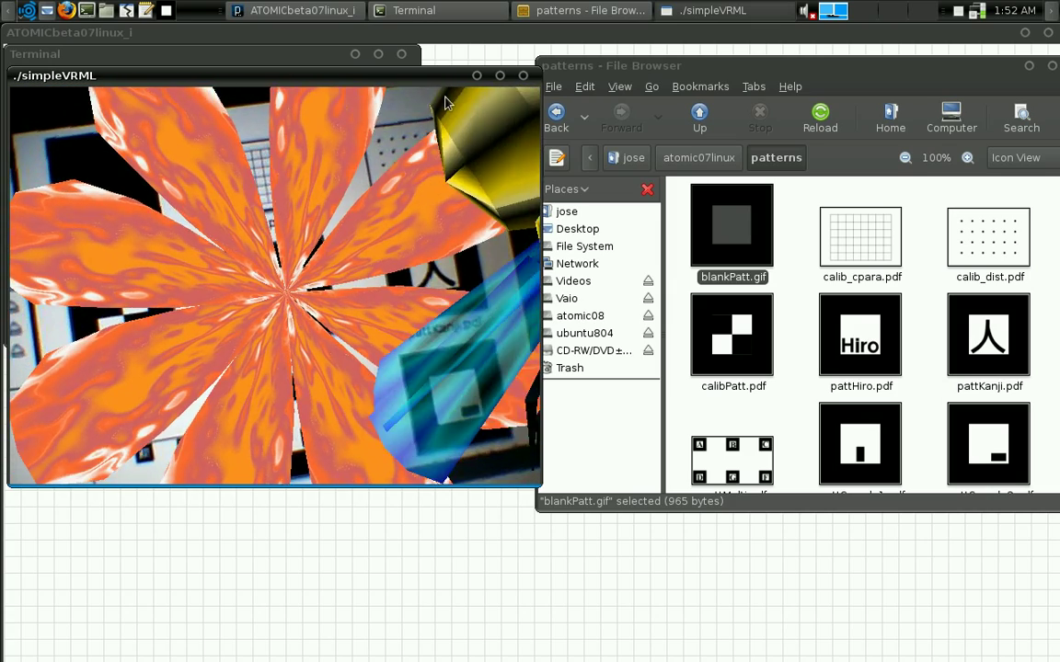
left_click(522, 76)
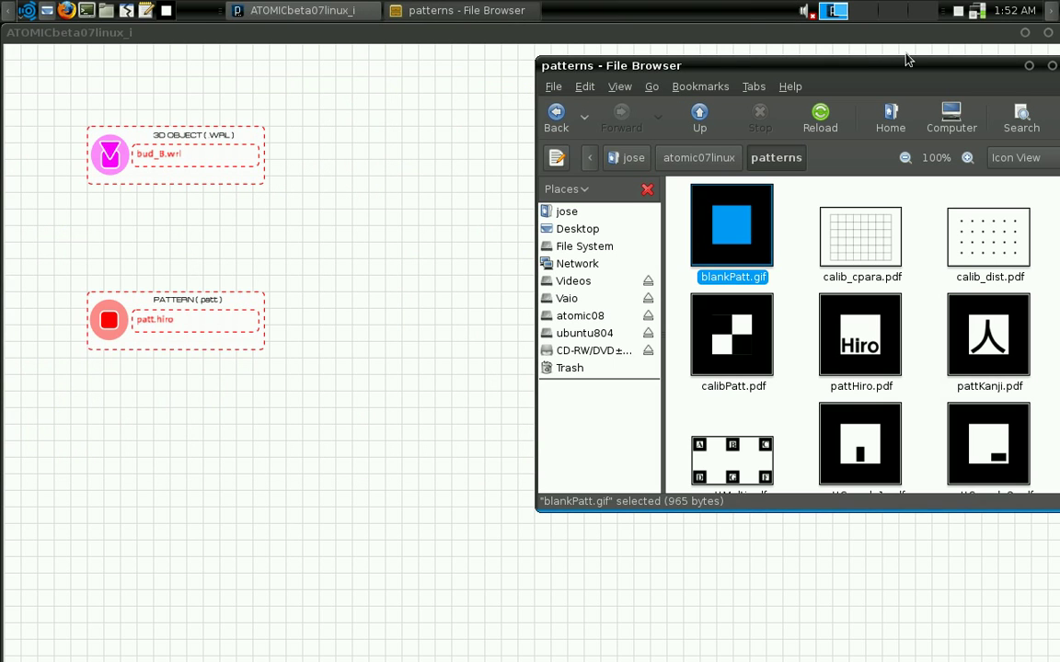
left_click(1029, 66)
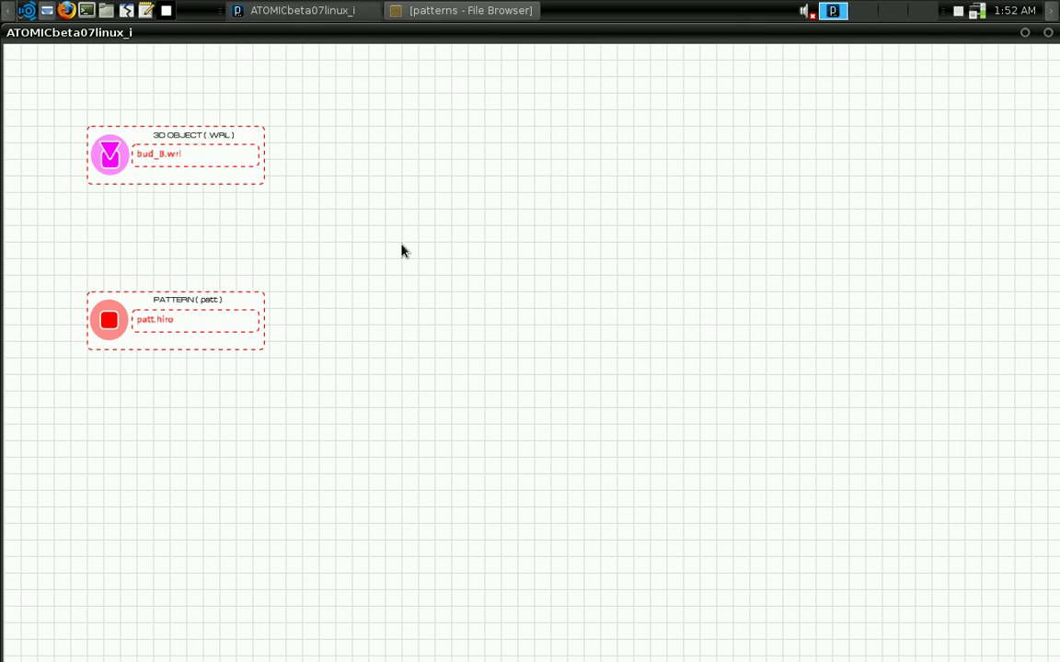
Step: Replace the 3D object's bud_B.wrl with snoman.wrl from the Wrl/ folder
right_click(524, 354)
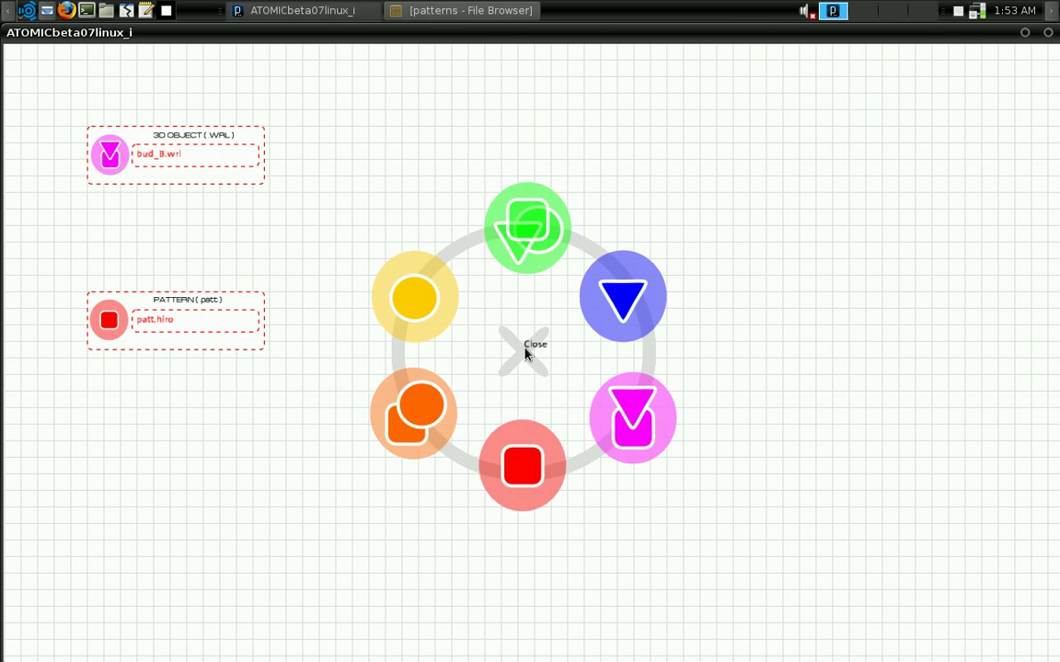
left_click(641, 433)
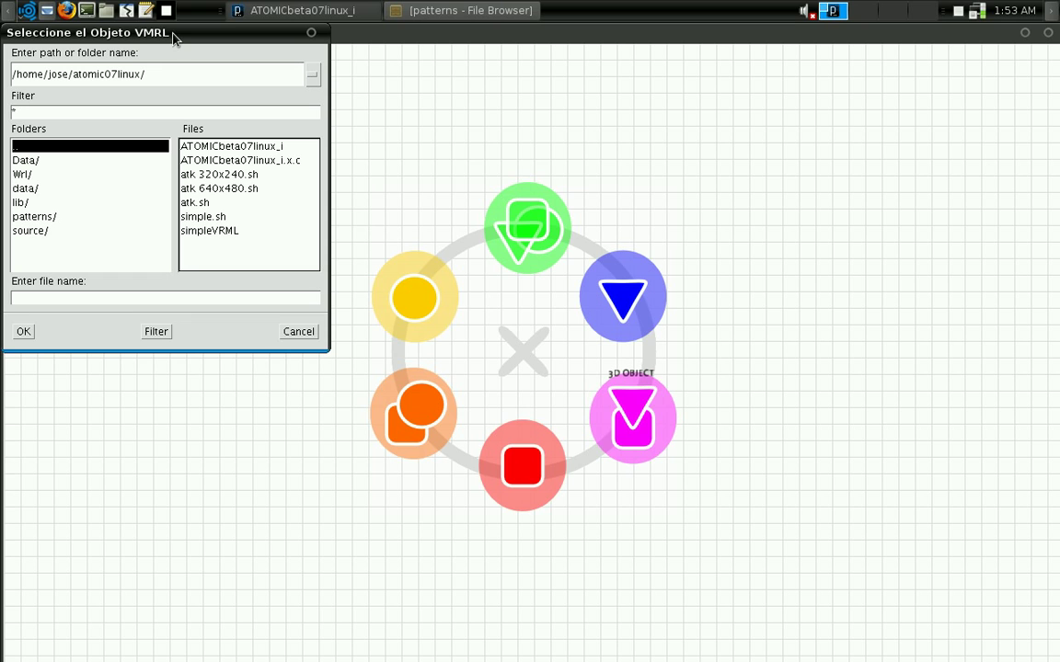
left_click_drag(153, 42, 569, 161)
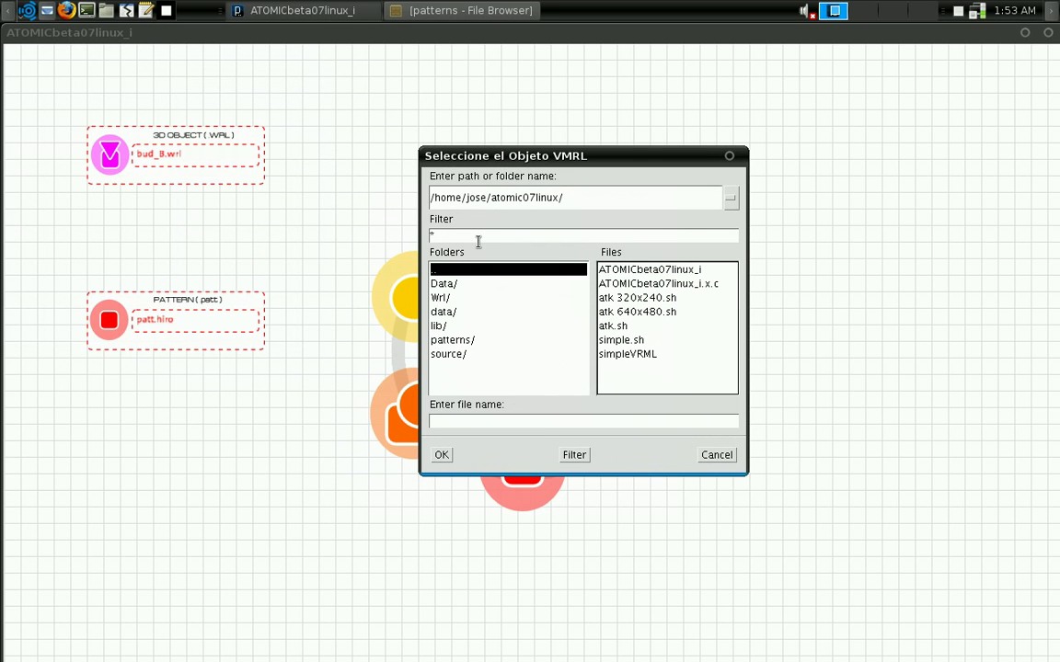
left_click(448, 300)
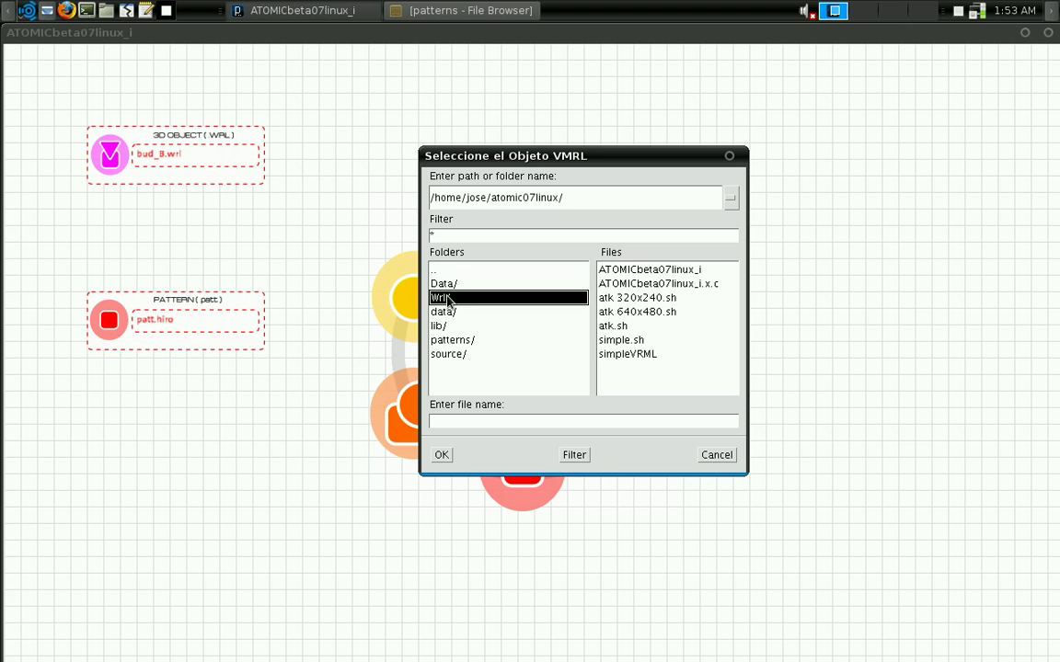
double_click(448, 300)
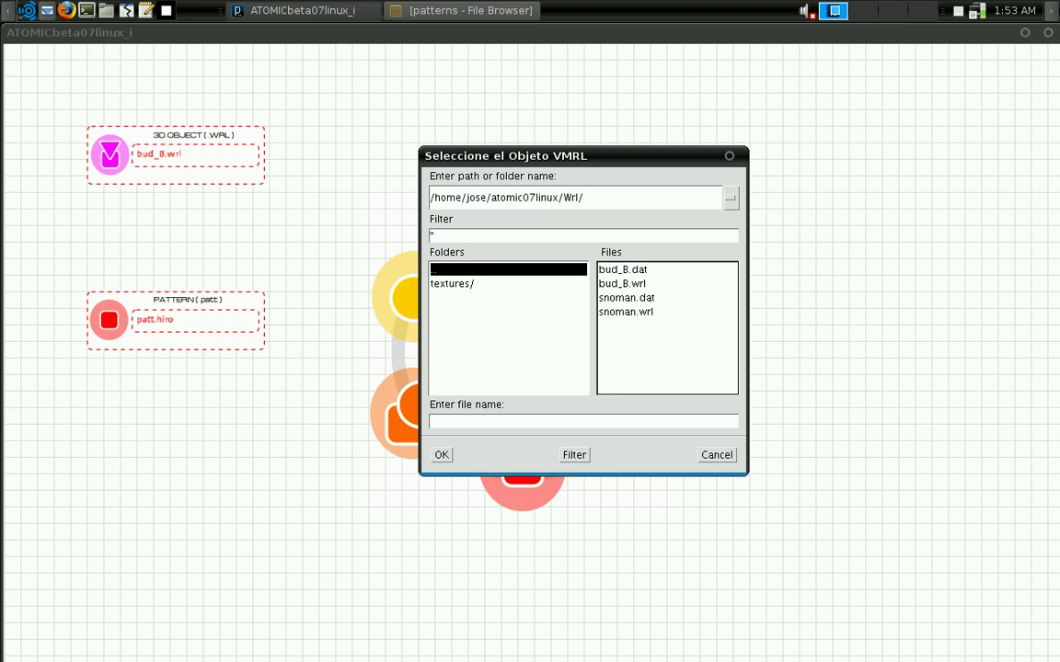
double_click(627, 314)
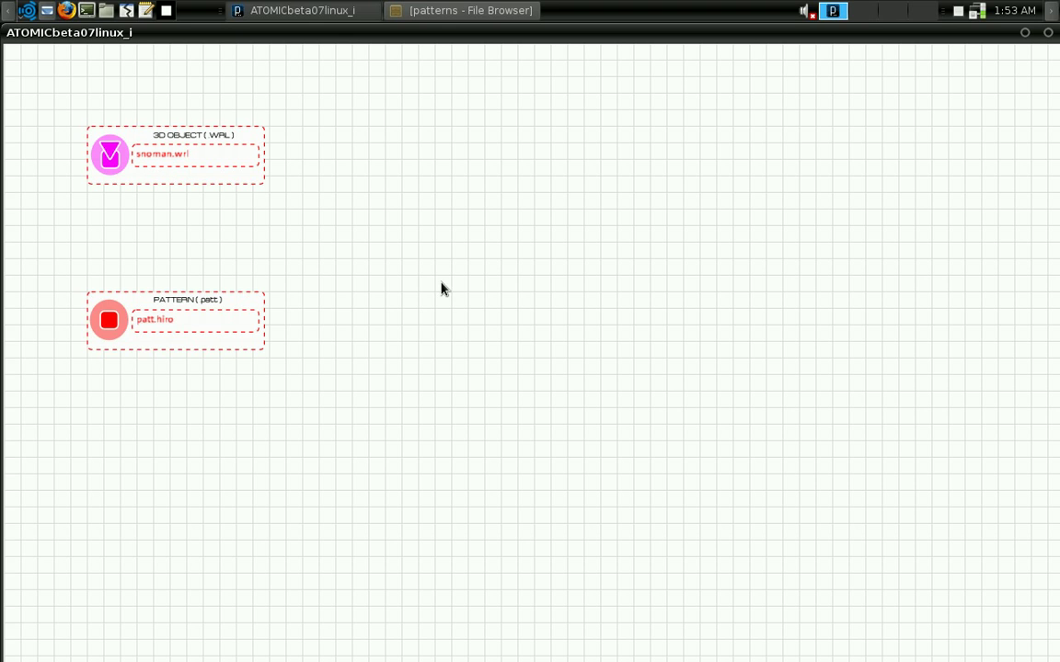
right_click(596, 357)
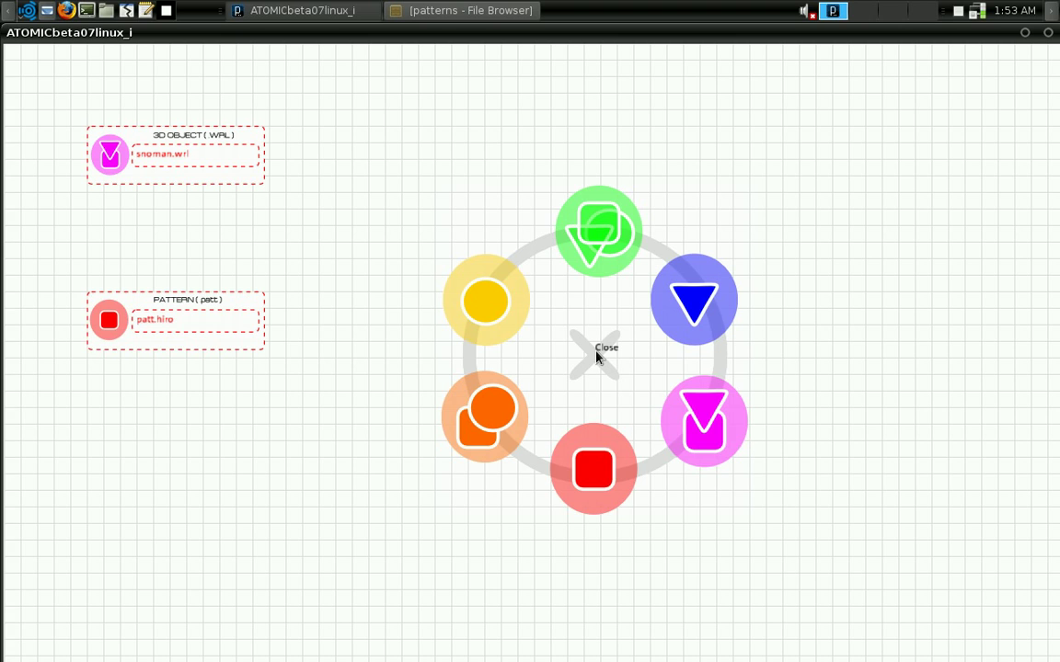
Step: Save the snoman.wrl project, run it in the AR camera viewer, then close the viewer
left_click(472, 300)
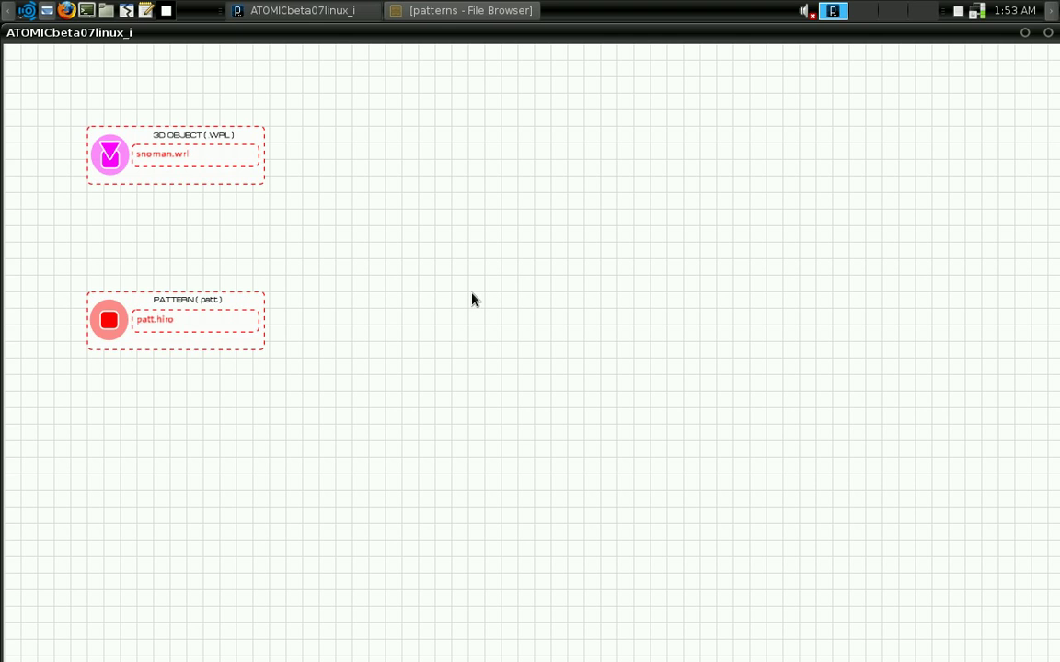
left_click(472, 300)
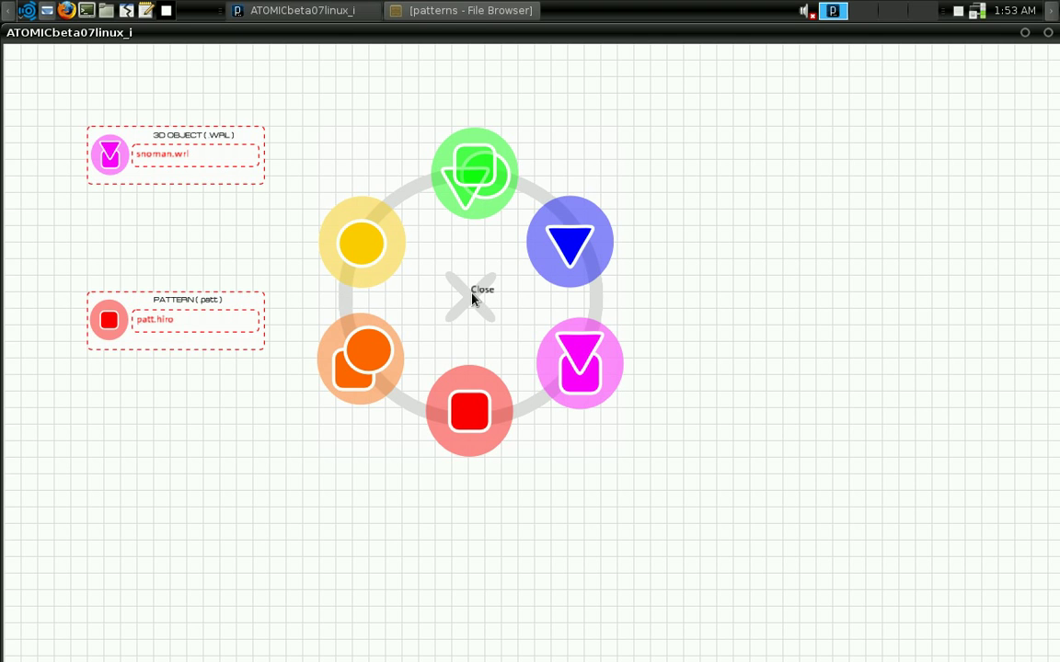
left_click(574, 256)
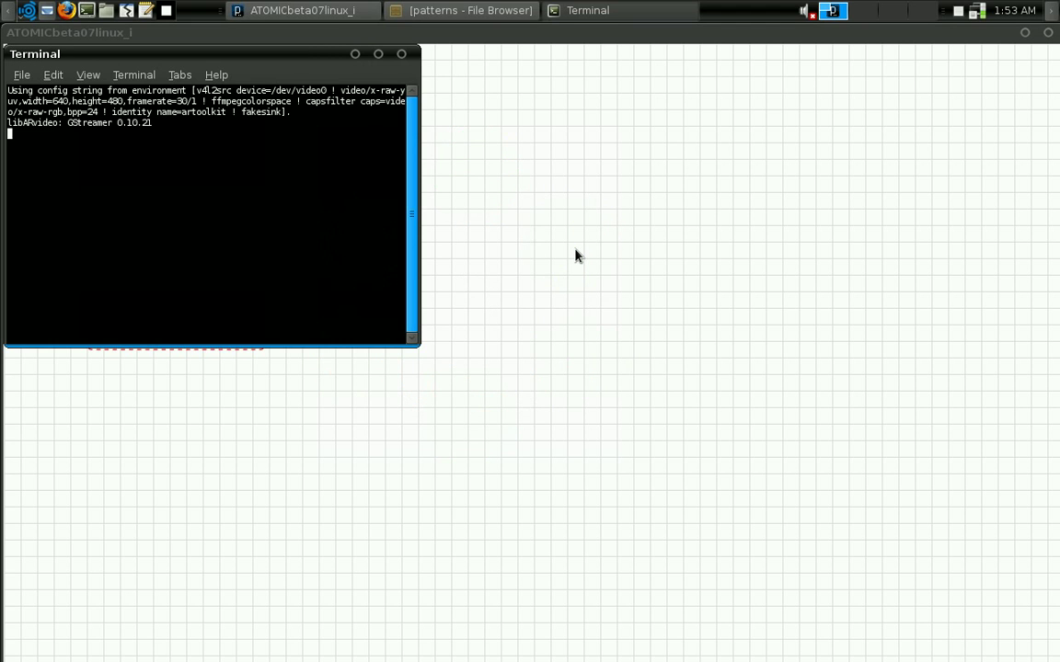
left_click(452, 11)
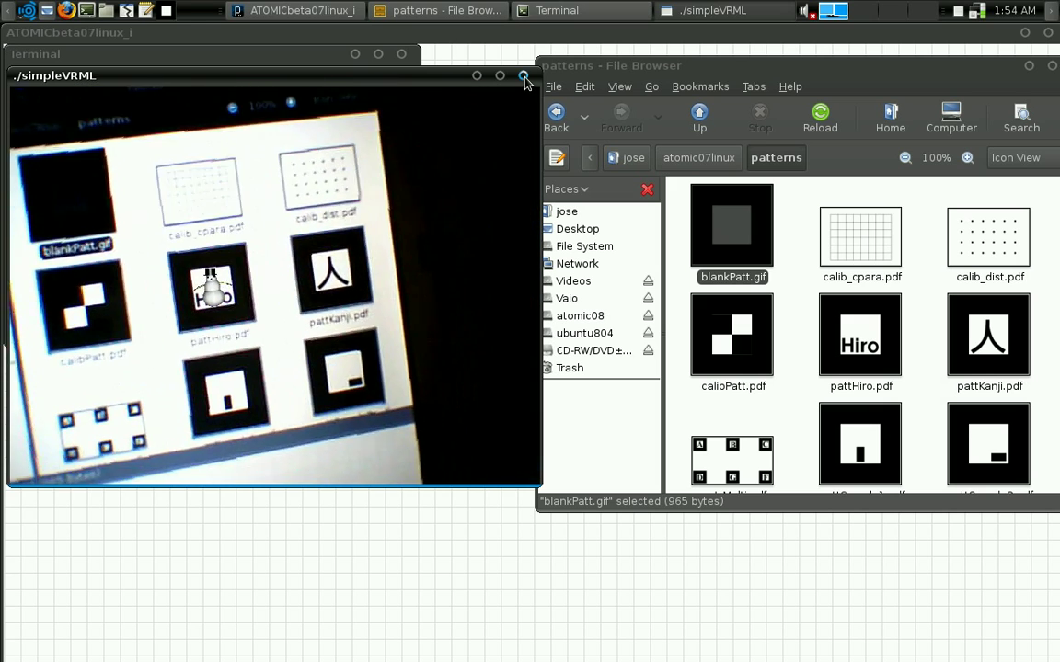
left_click(524, 76)
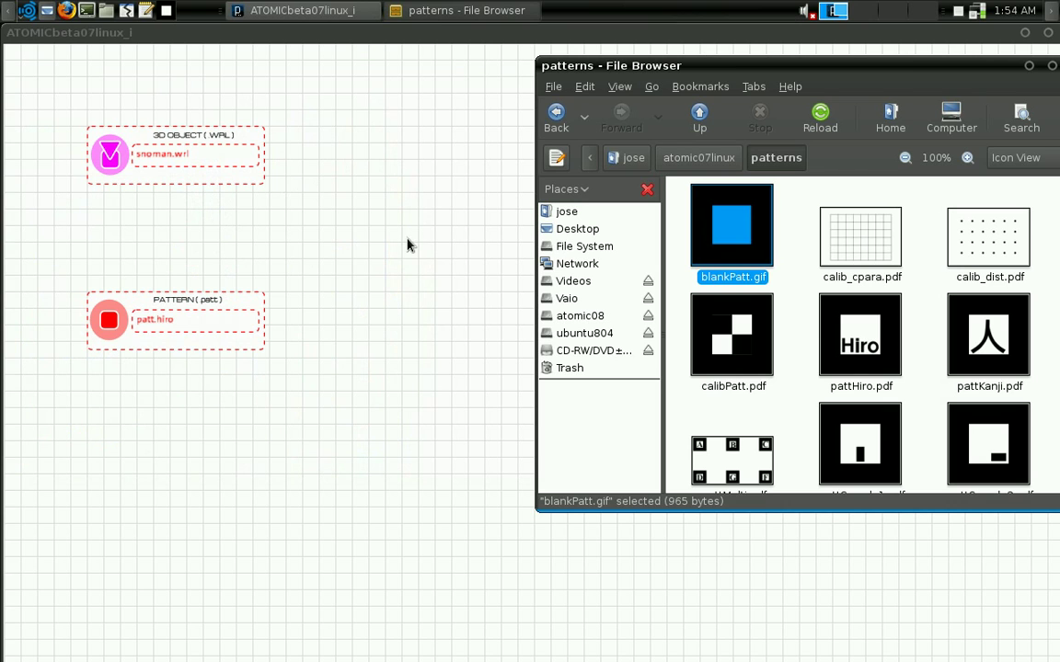
Step: Switch the marker pattern to patt.kanji from the Data/ folder
left_click(421, 288)
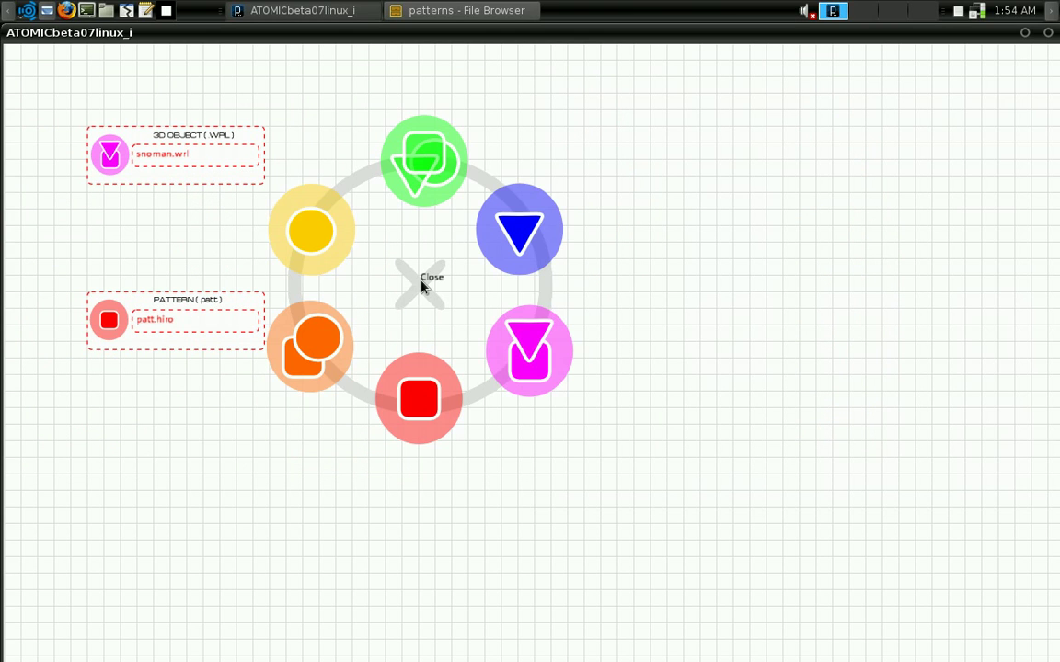
left_click(419, 402)
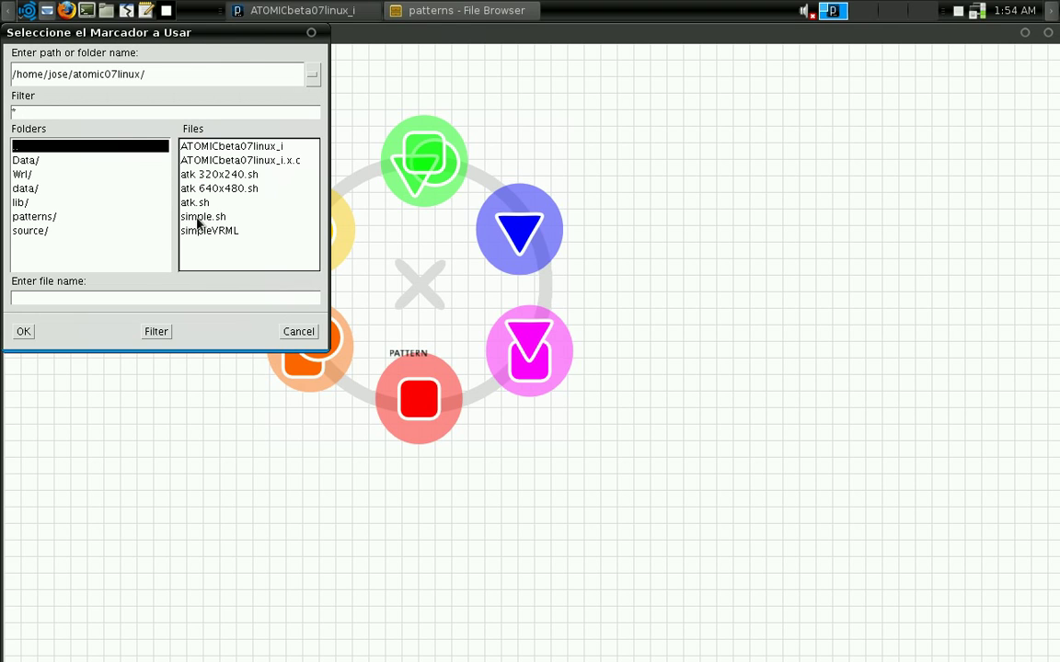
left_click(26, 162)
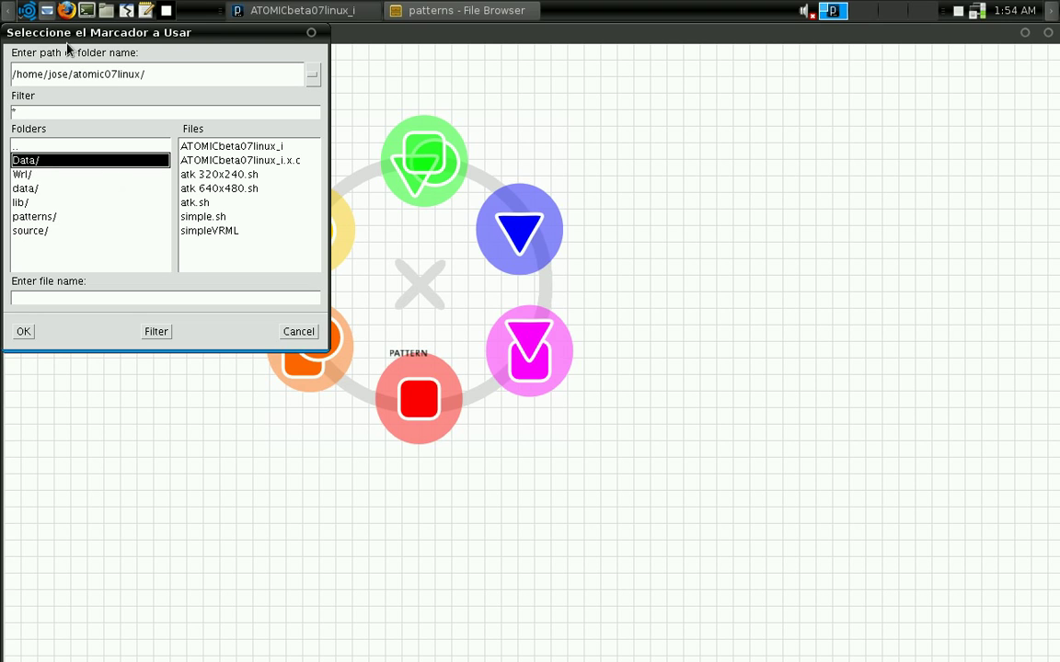
left_click_drag(64, 36, 264, 167)
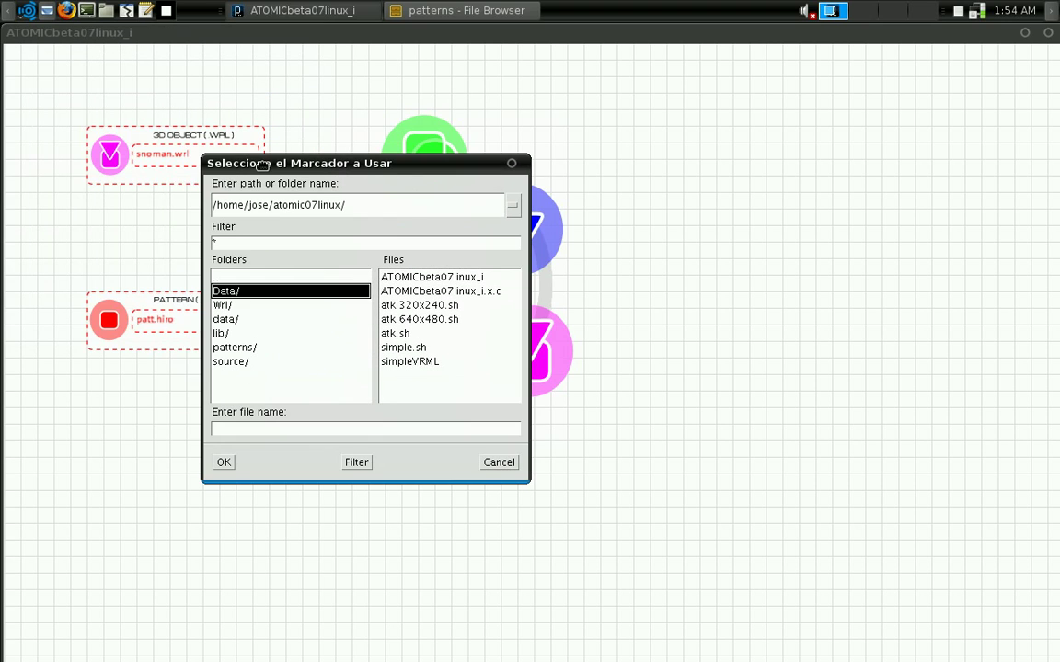
double_click(221, 293)
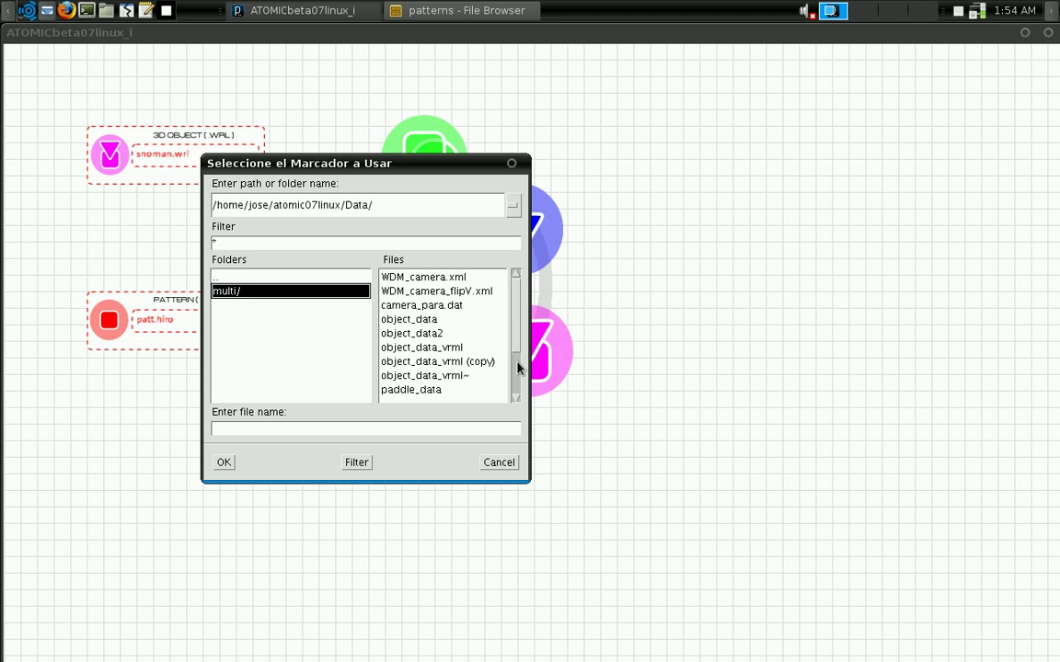
left_click(516, 397)
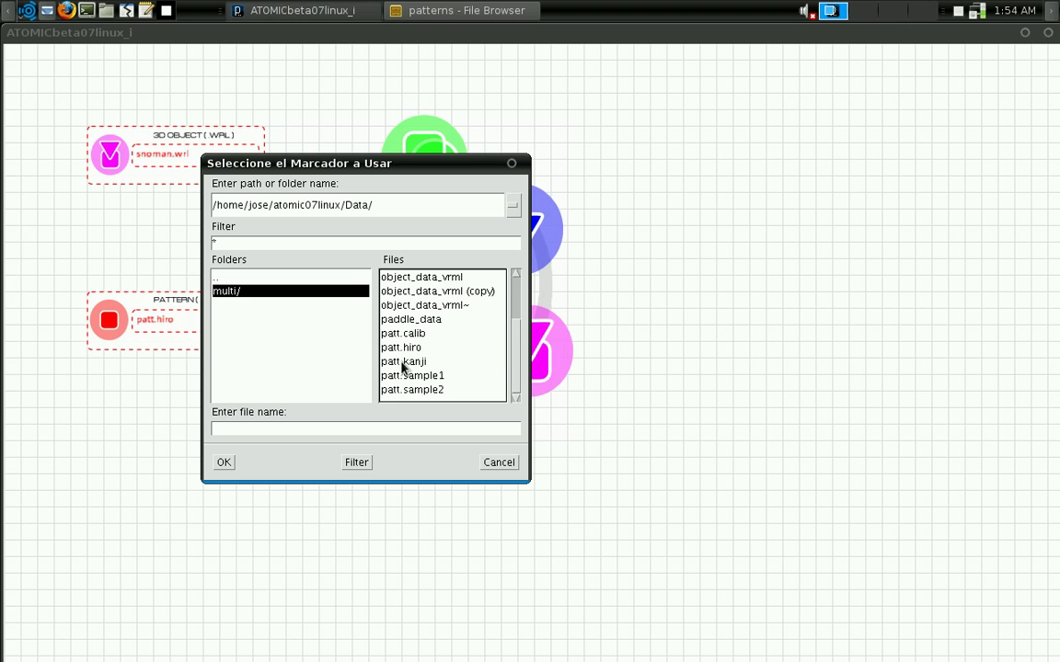
left_click(402, 363)
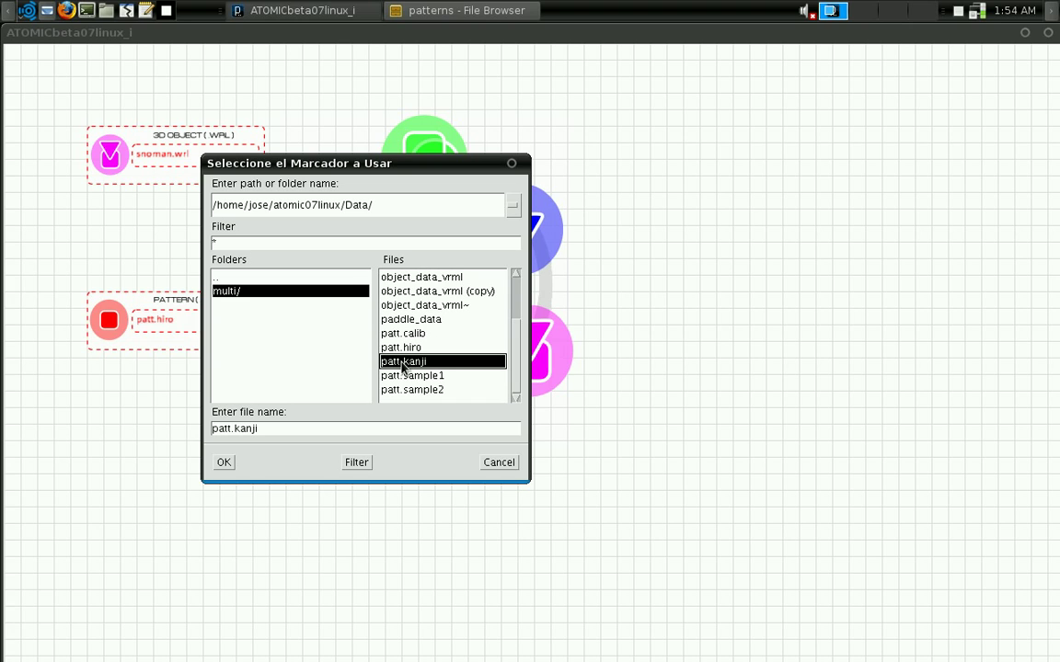
left_click(221, 463)
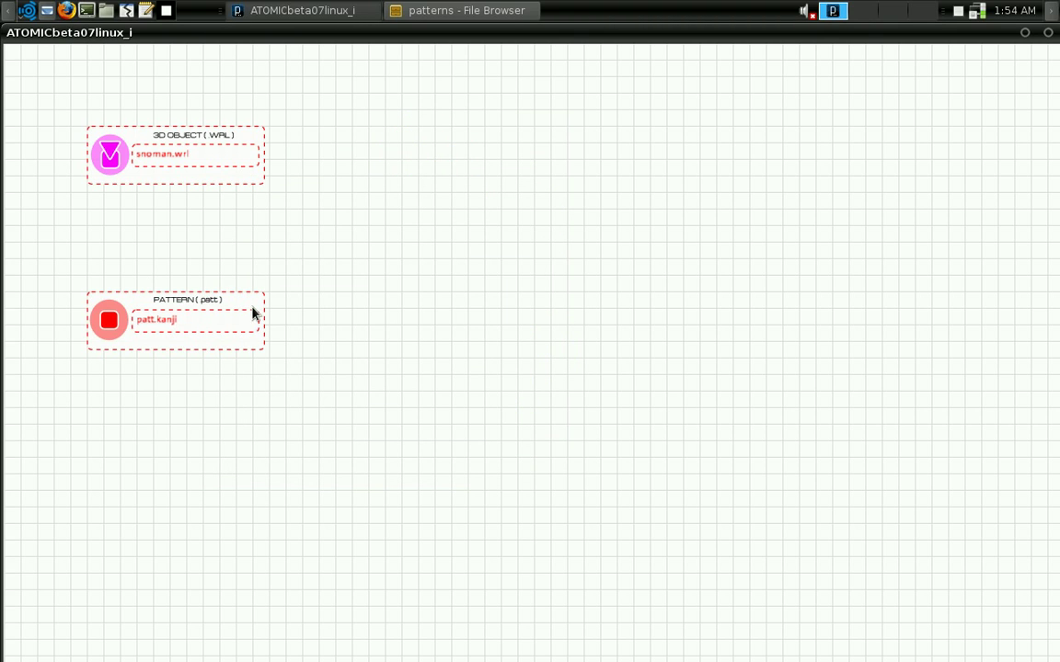
Step: Save the patt.kanji project and run it in the AR camera viewer
left_click(586, 332)
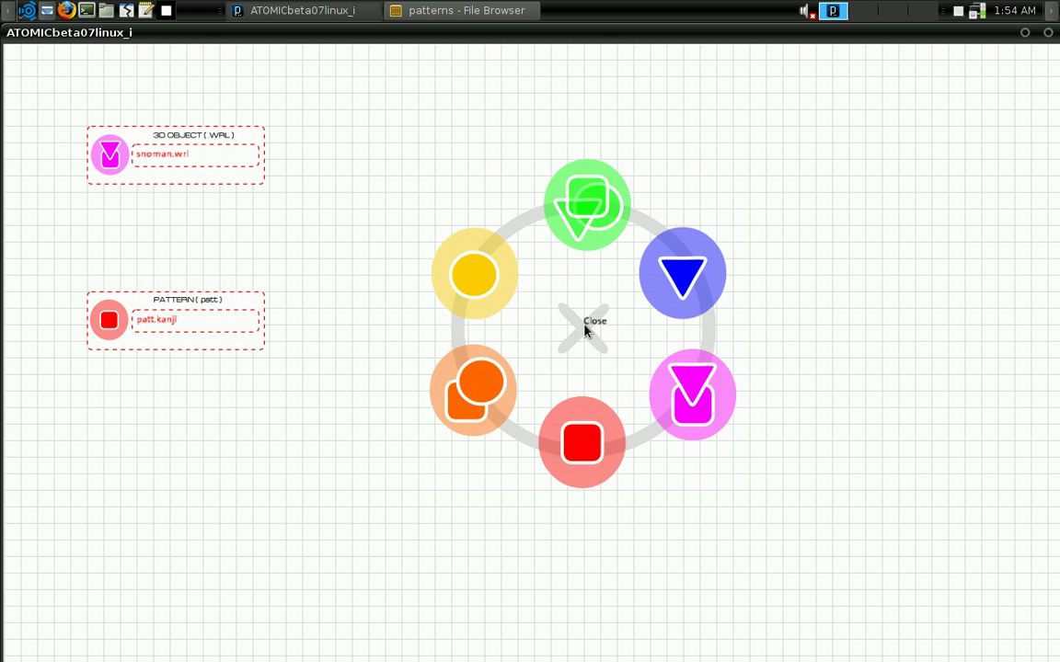
left_click(473, 272)
left_click(568, 373)
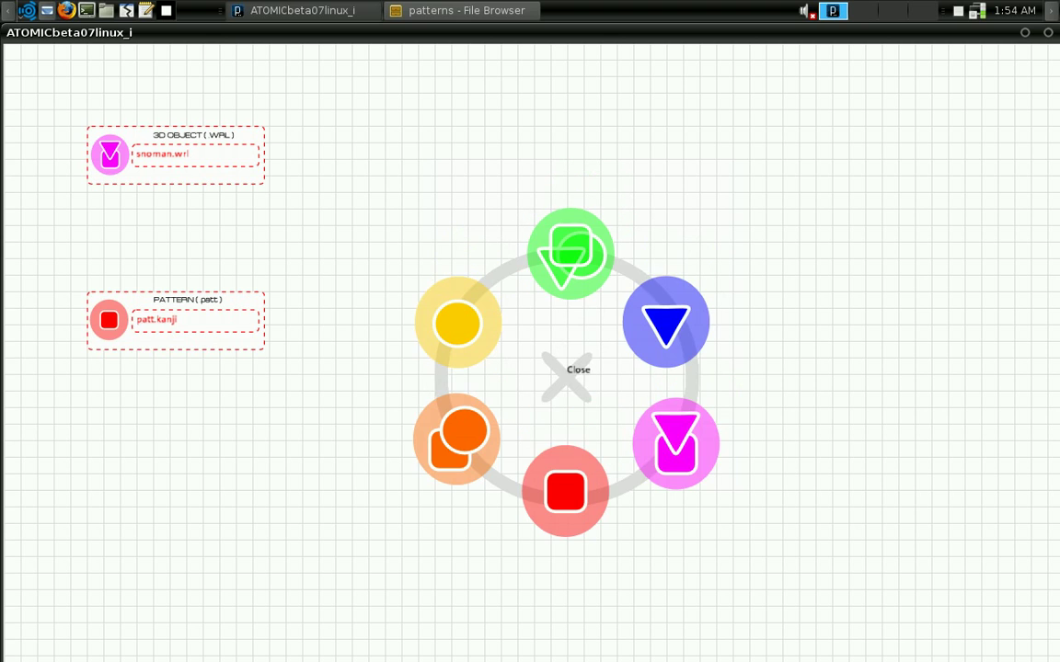
left_click(667, 311)
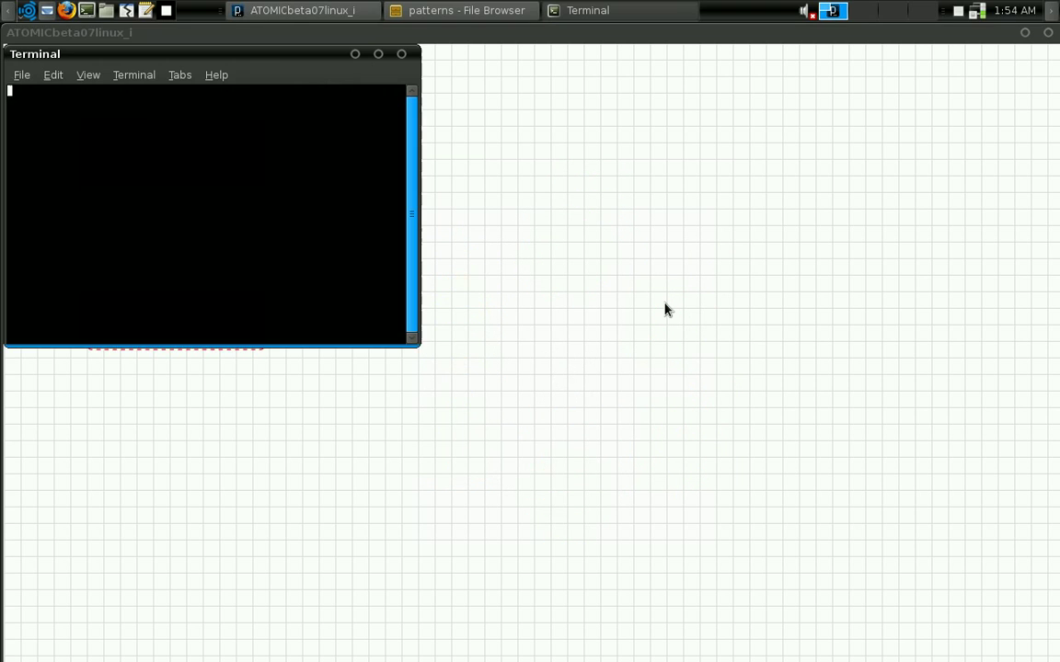
Step: Bring up the patterns file browser, move it aside and close it
left_click(440, 11)
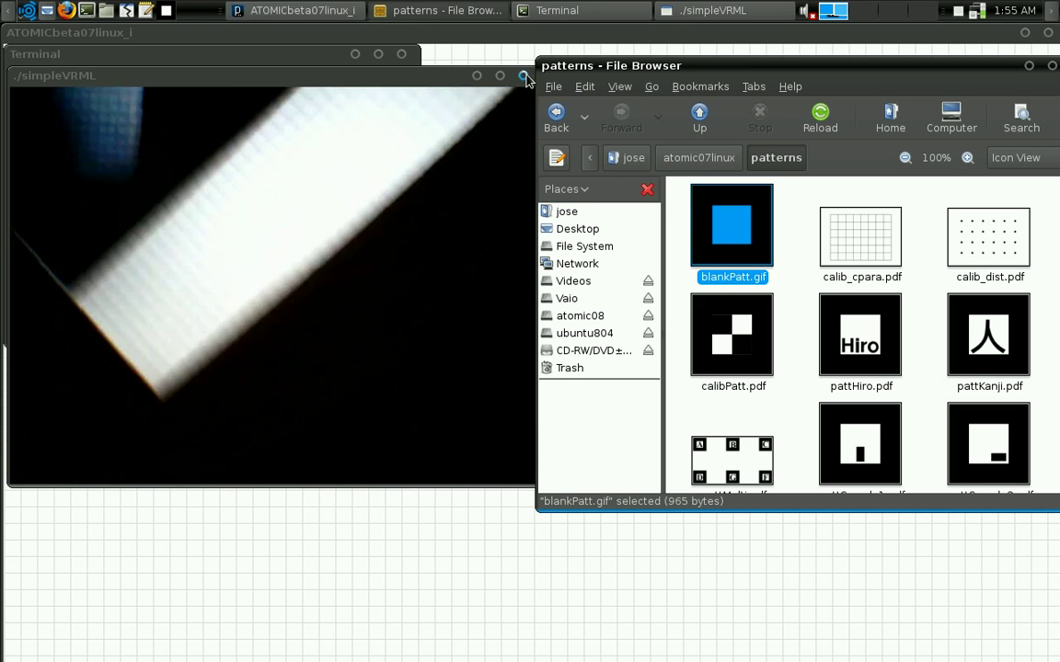
left_click_drag(982, 63, 884, 81)
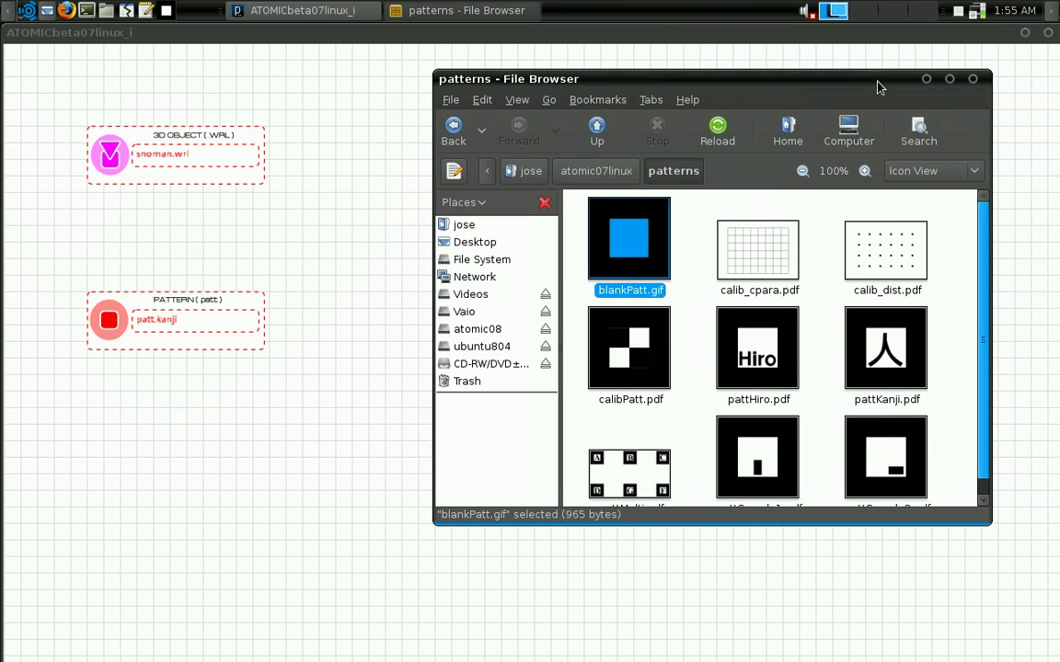
key("ctrl+w")
left_click(582, 294)
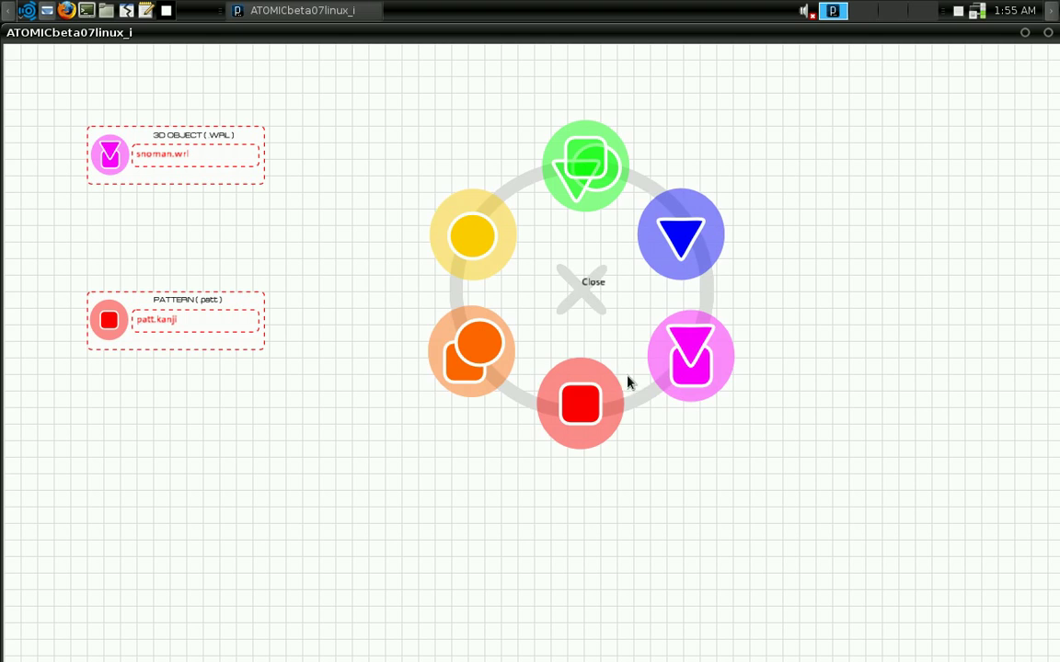
Step: Switch the marker pattern back to patt.hiro from Data/ and save the project
left_click(583, 405)
double_click(33, 163)
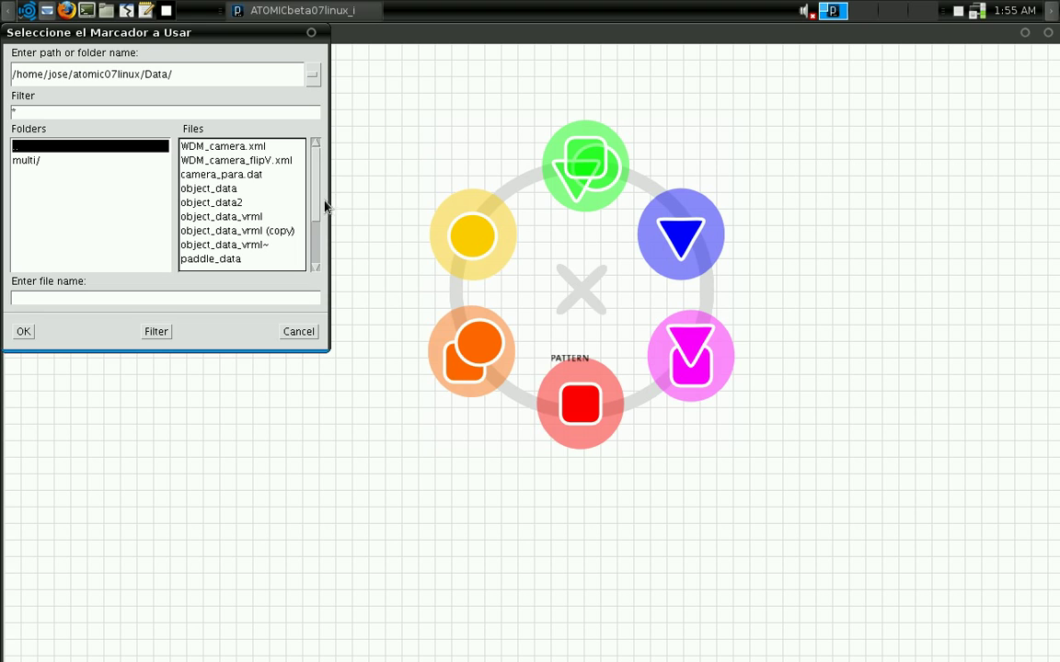
left_click_drag(316, 201, 312, 246)
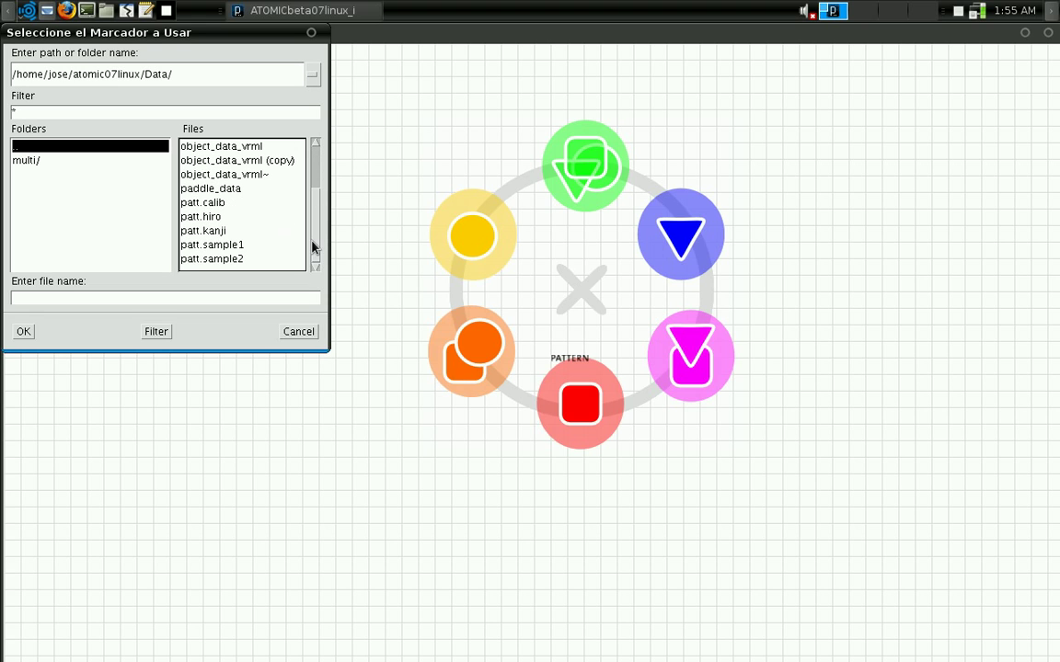
double_click(206, 218)
left_click(552, 361)
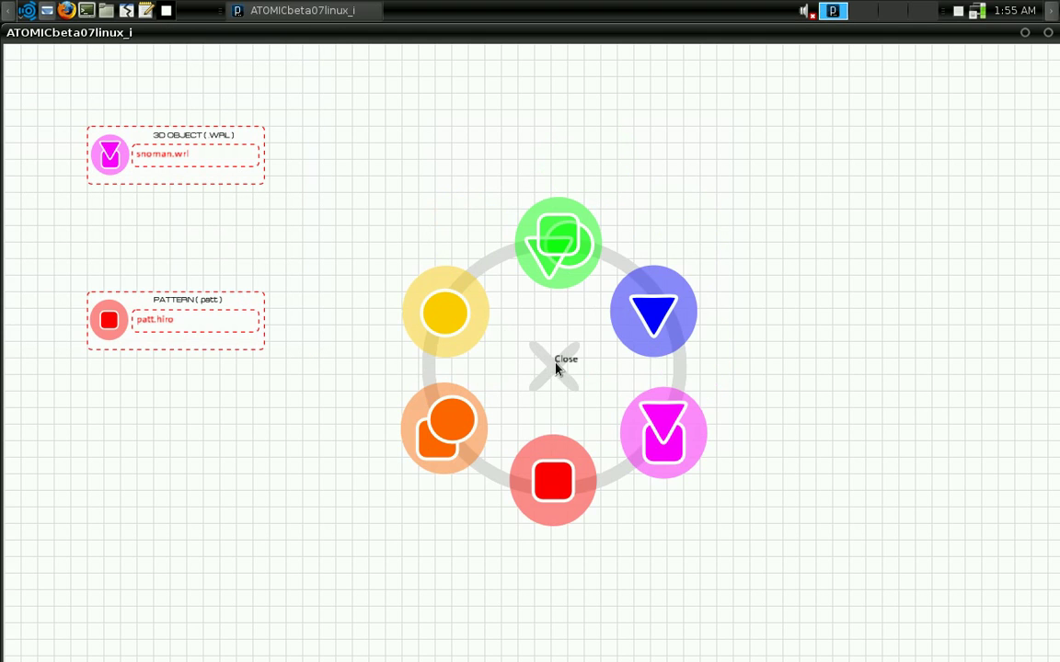
left_click(454, 318)
Step: Run the patt.hiro project in the AR camera viewer beside the opened patterns folder
left_click(629, 316)
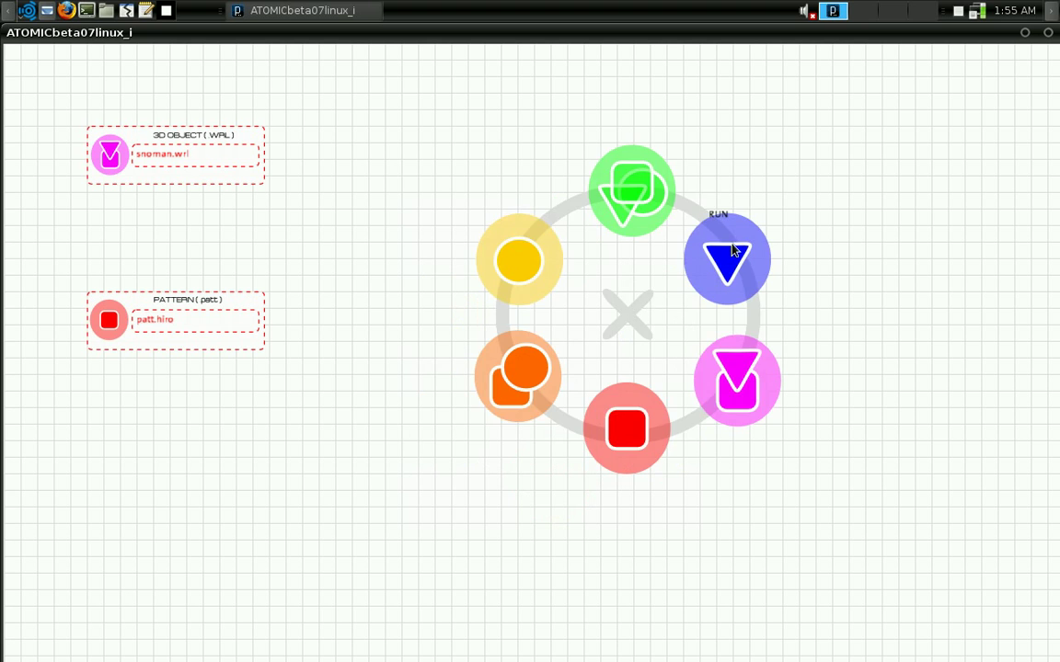
left_click(733, 250)
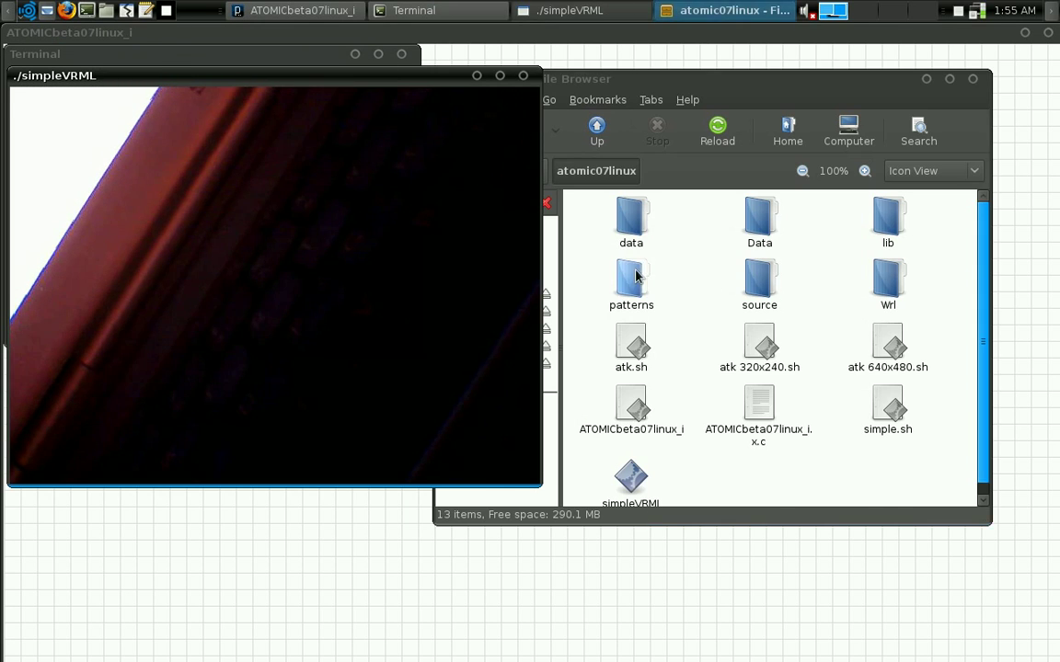
double_click(629, 276)
left_click(350, 83)
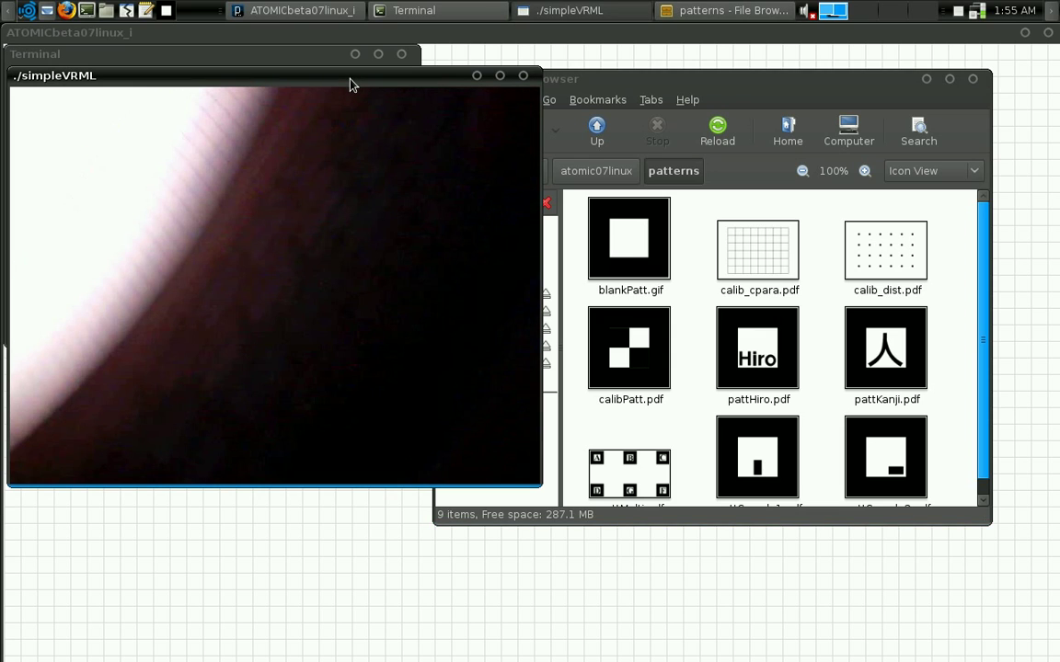